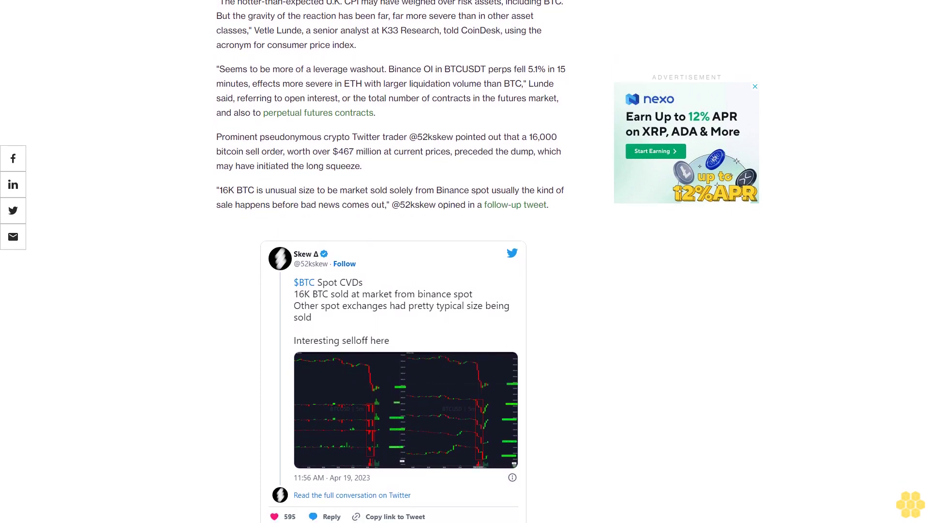
scroll(392, 291, down, 1)
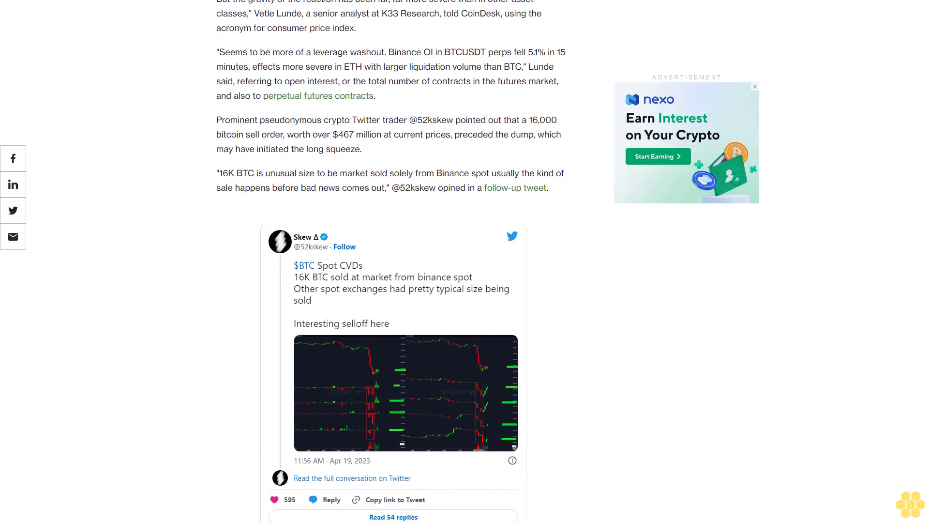